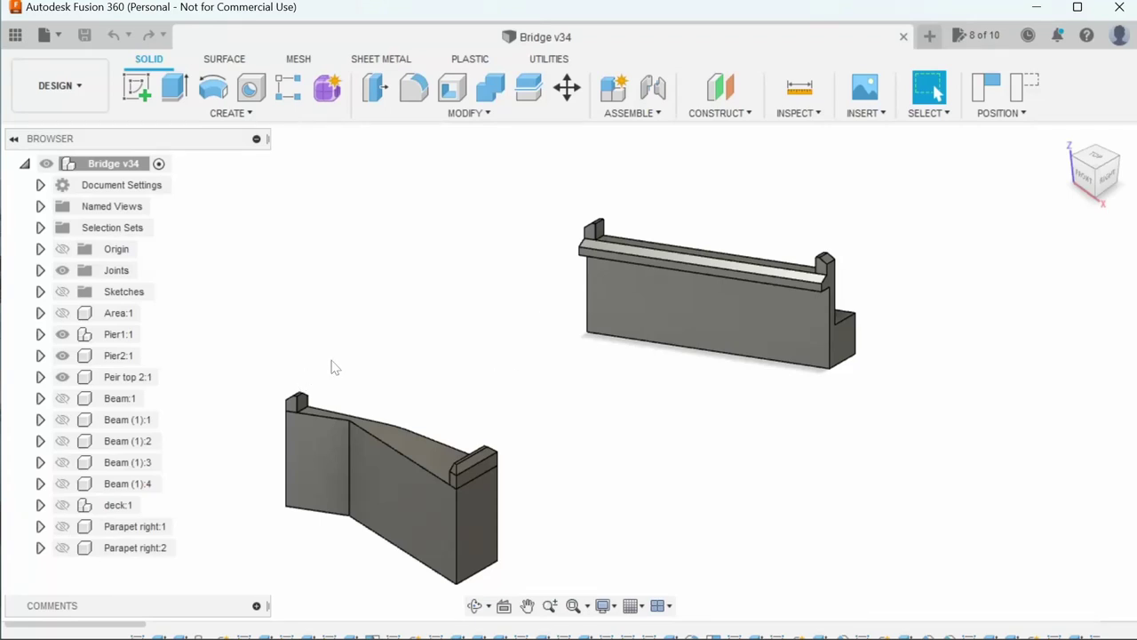
Unhide Beam:1, Beam (1):1–(1):4, deck:1 and Parapet right:1 in the Browser
left_click(80, 404)
left_click(64, 401)
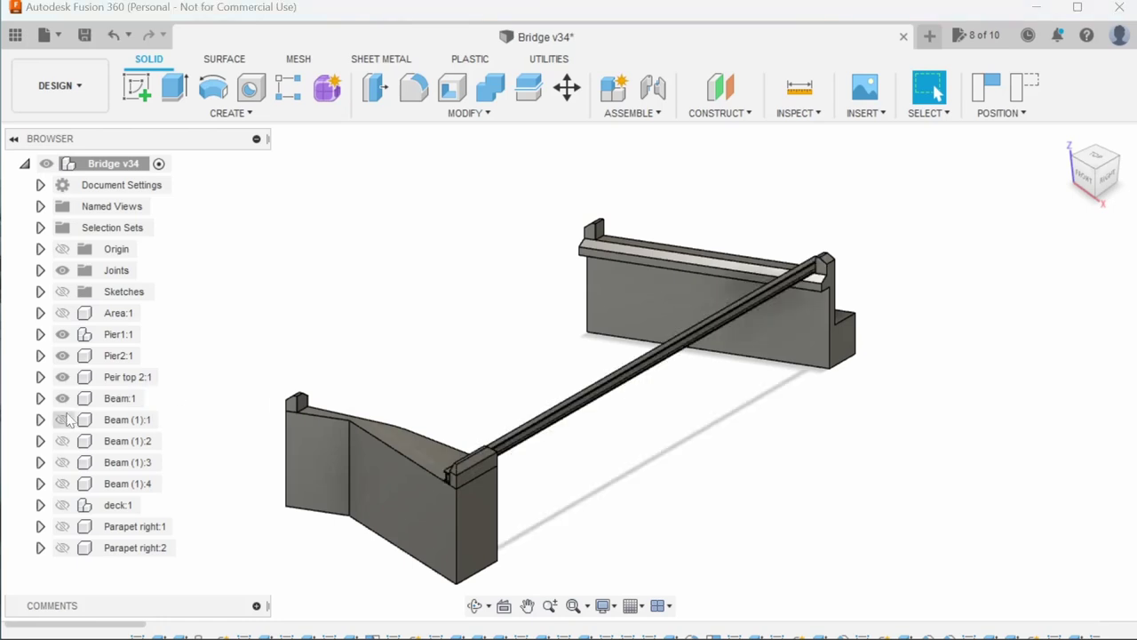
left_click(62, 420)
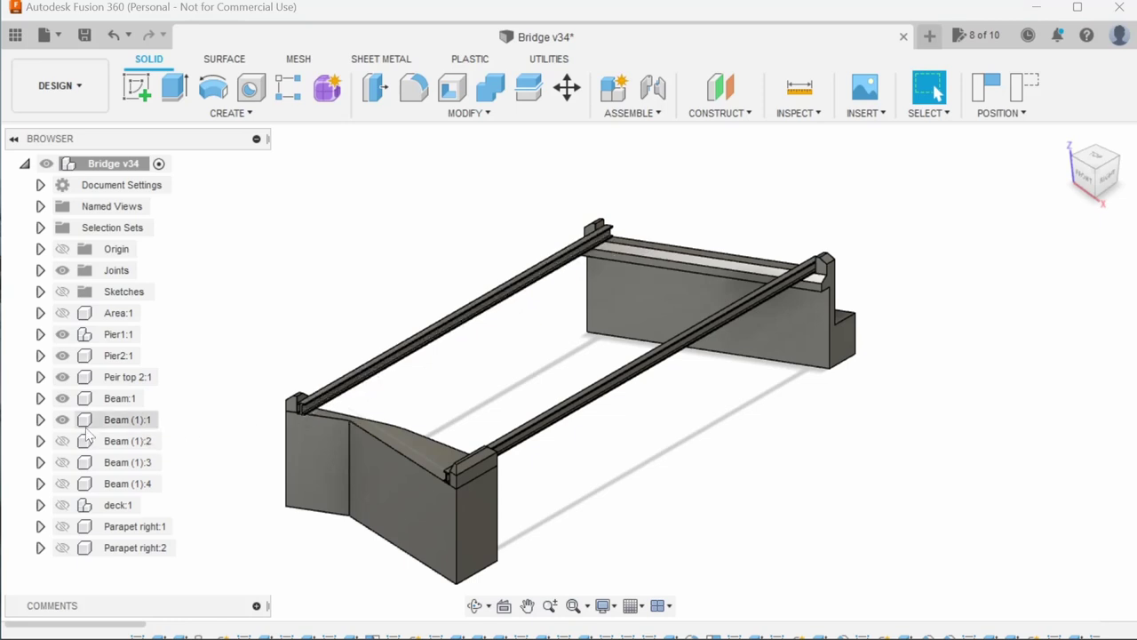
left_click(63, 441)
left_click(62, 462)
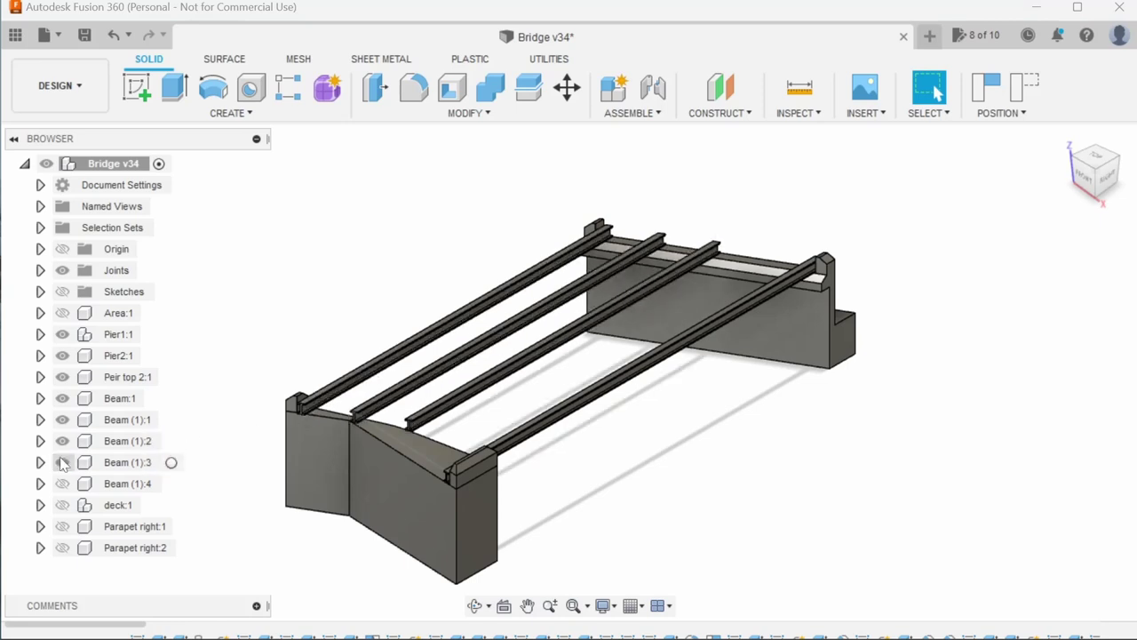
left_click(61, 484)
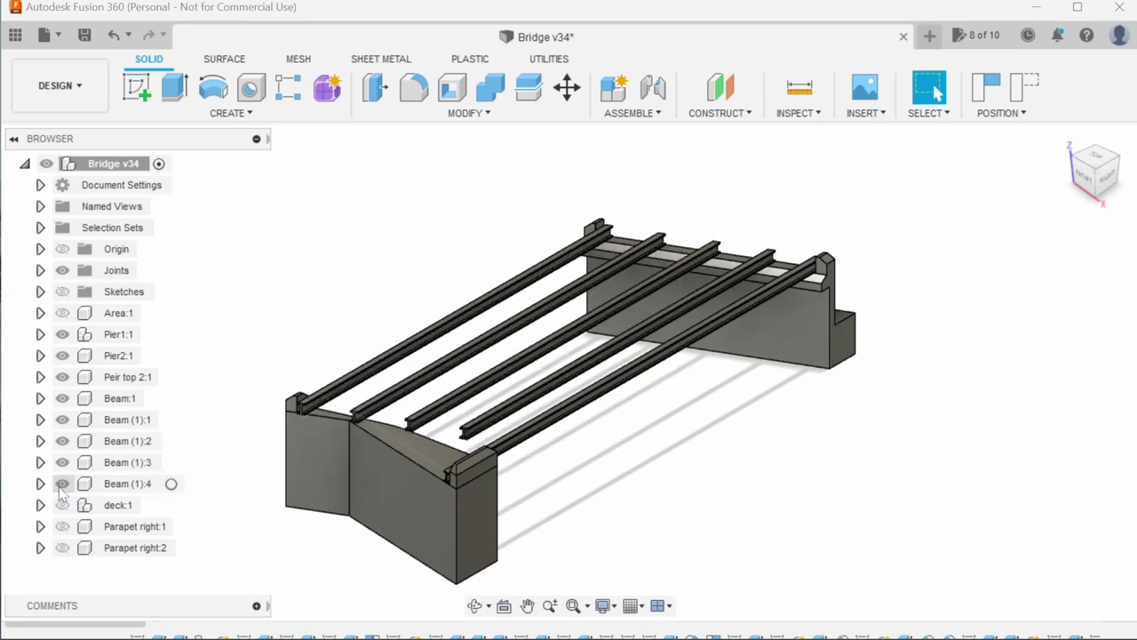
left_click(62, 504)
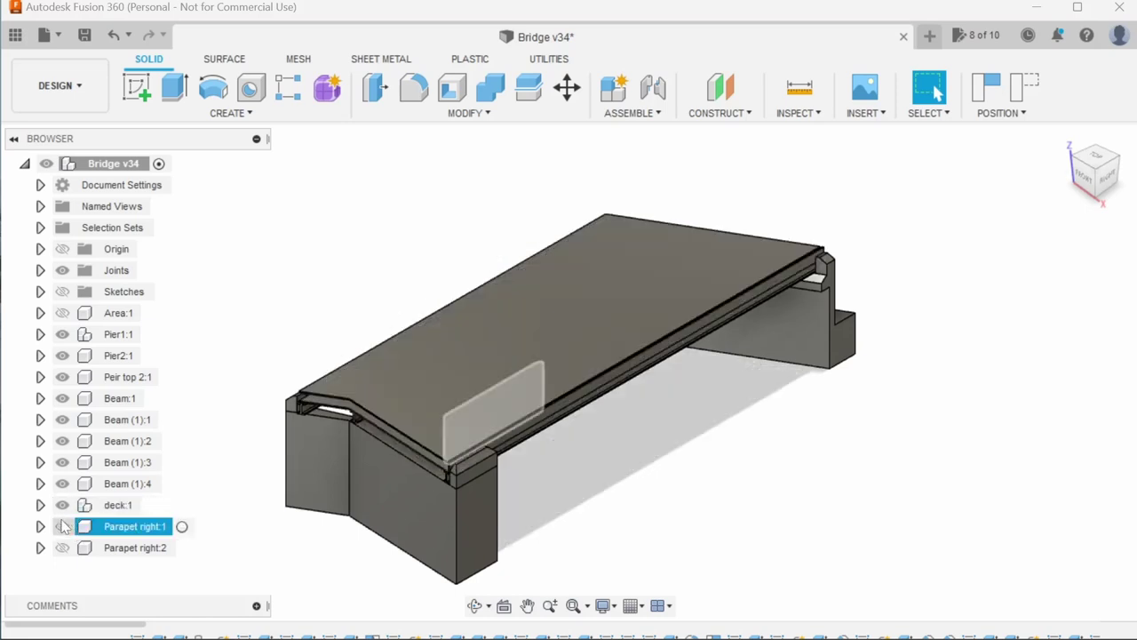
left_click(62, 526)
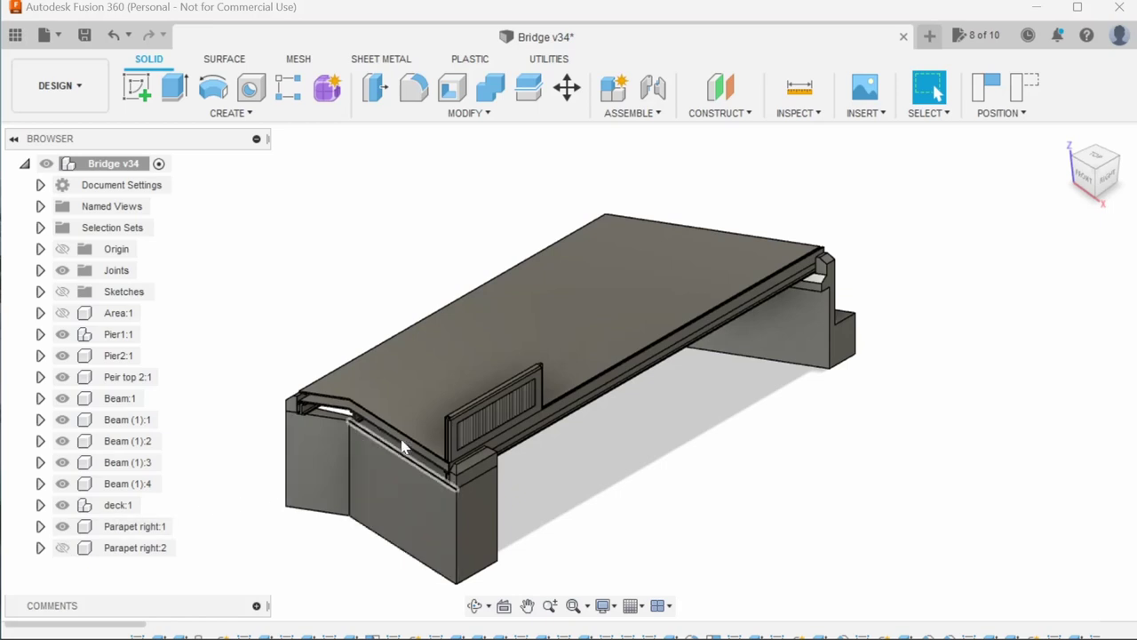
Make Parapet right:2 visible beside the first parapet, zooming in to check its base
scroll(398, 448, "up", 3)
scroll(398, 448, "up", 2)
scroll(398, 449, "up", 2)
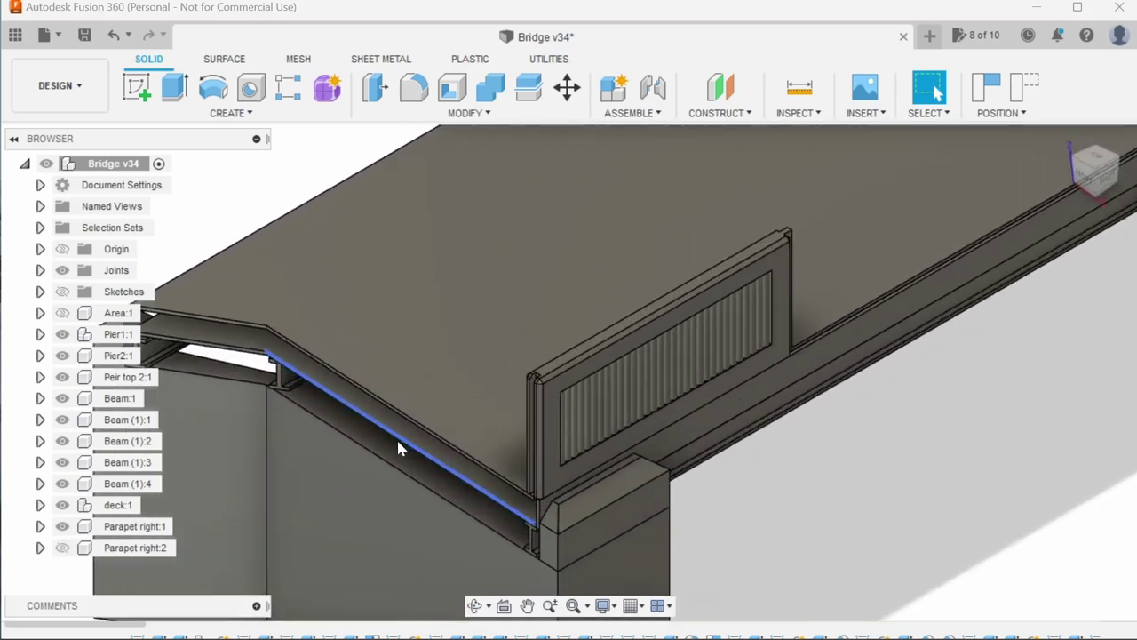
scroll(398, 448, "up", 1)
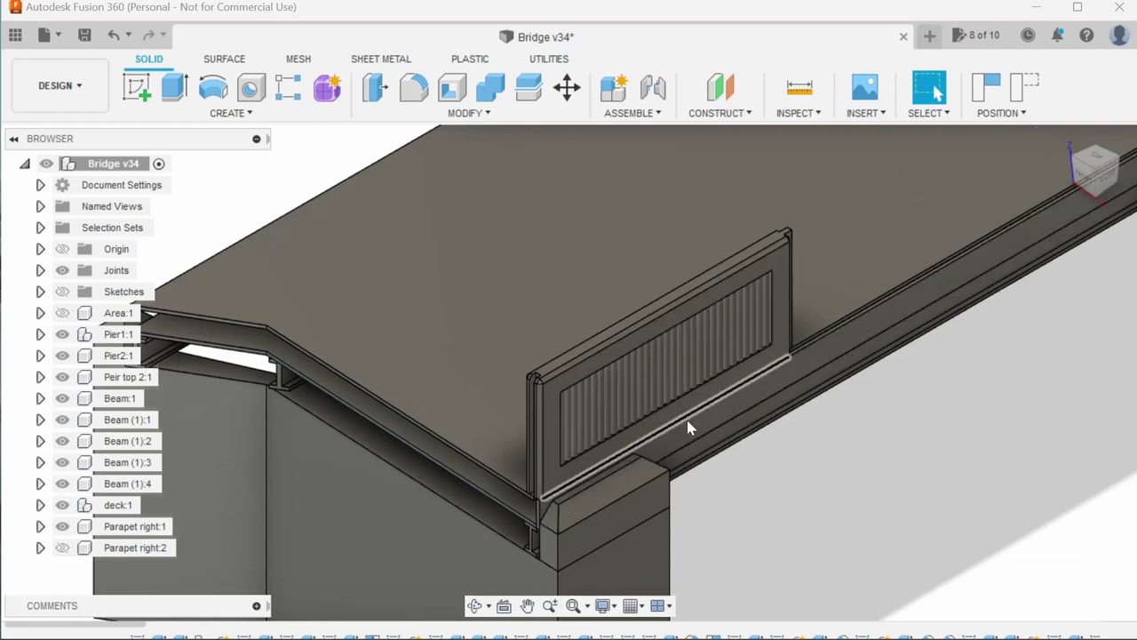
mouse_move(690, 426)
middle_mouse_down("shift")
mouse_move(658, 356)
mouse_move(672, 396)
middle_mouse_up("shift")
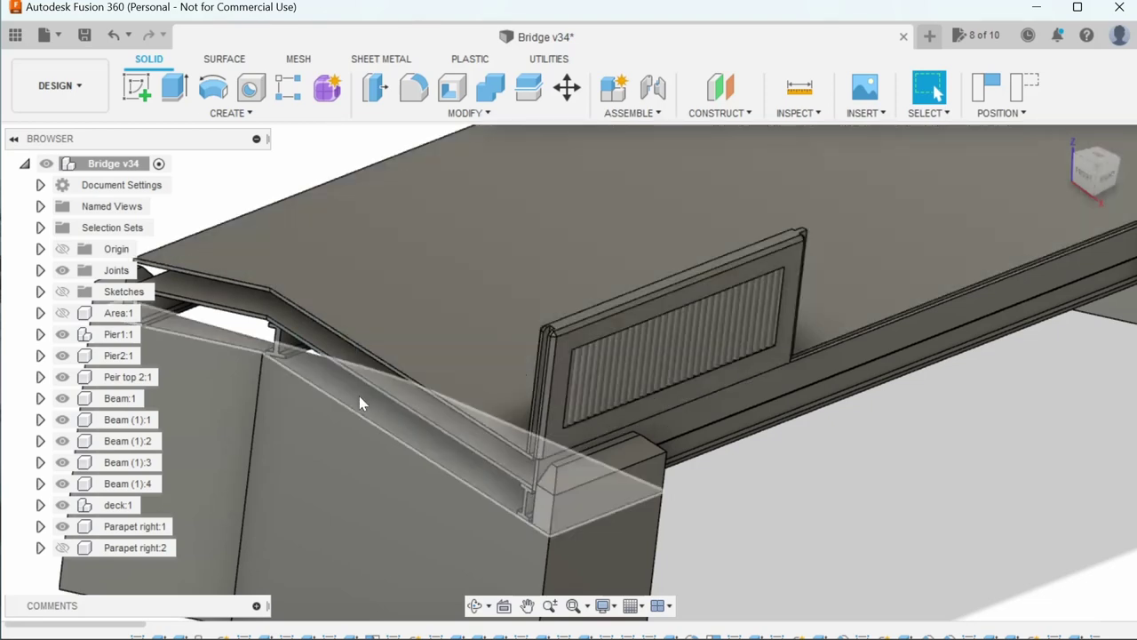
left_click(126, 548)
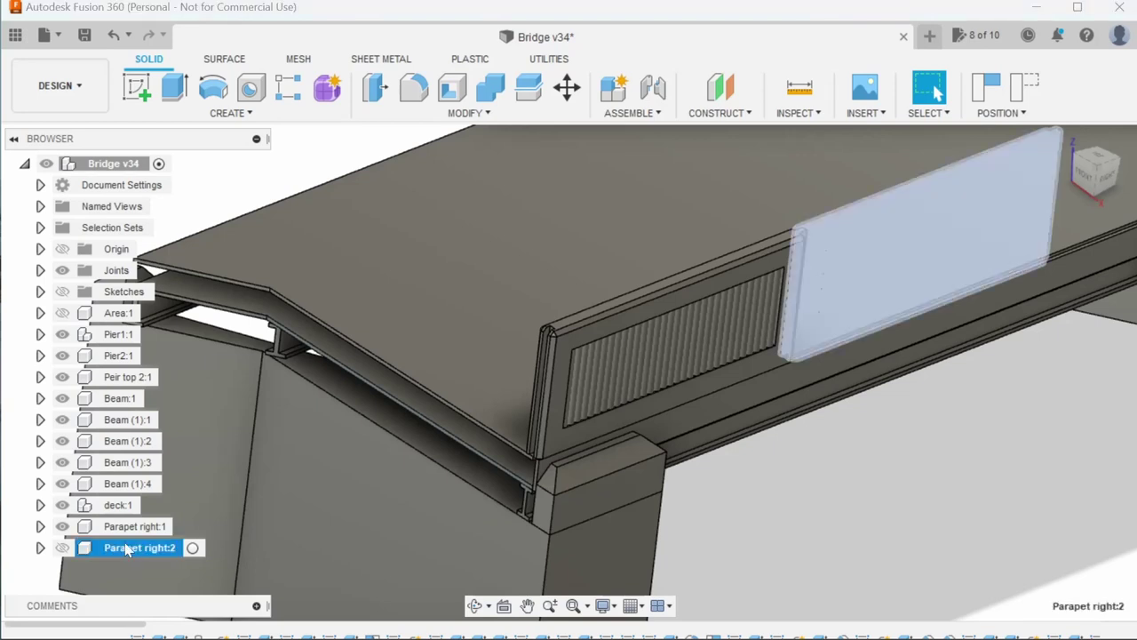
left_click(62, 547)
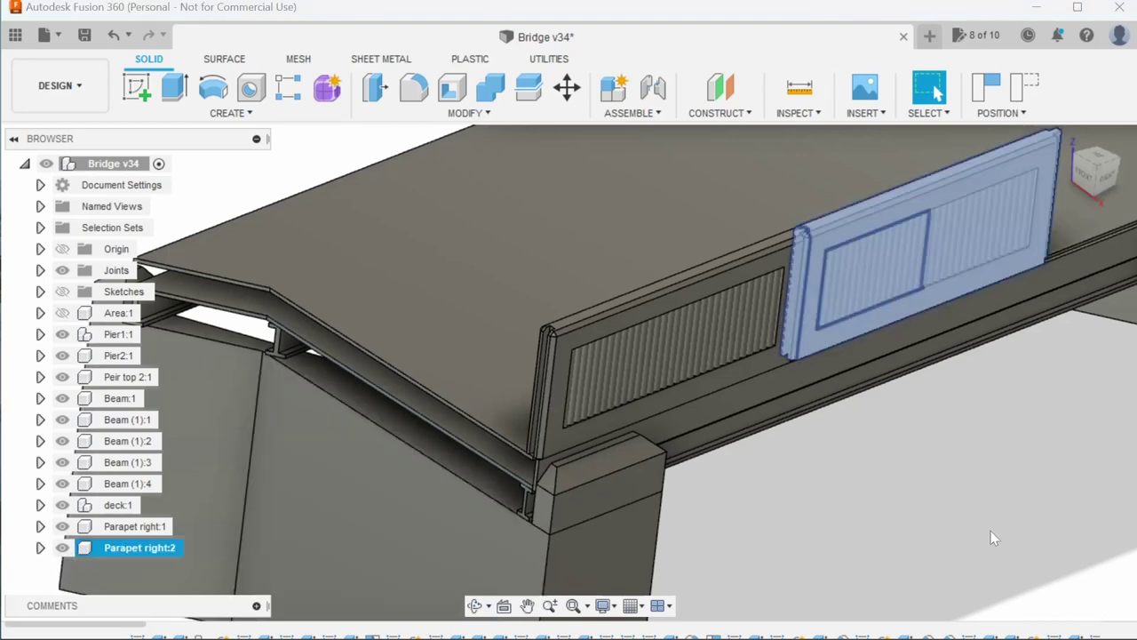
scroll(1002, 507, "down", 1)
left_click(990, 503)
scroll(984, 500, "down", 2)
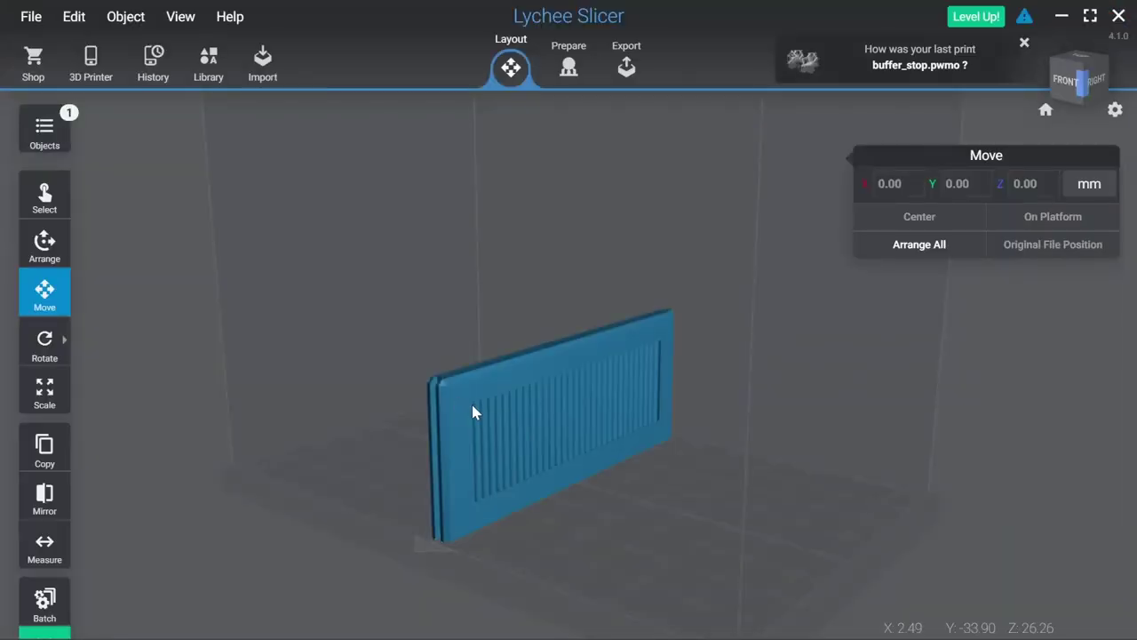
Tilt the parapet panel back toward the build plate with the Rotate tool
left_click(490, 382)
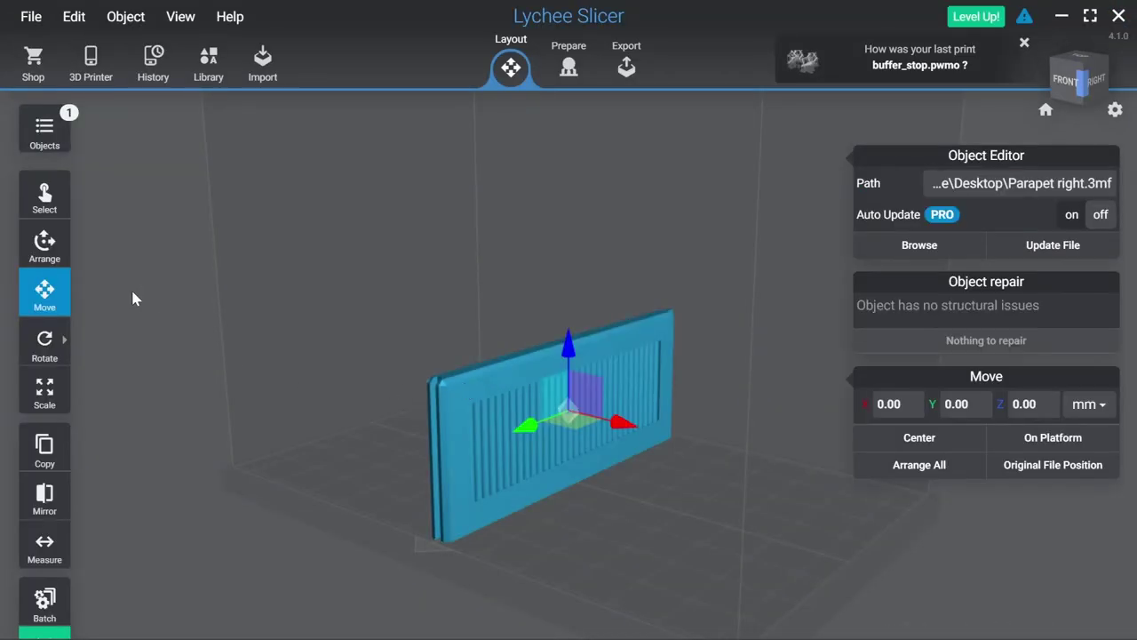
left_click(44, 342)
left_click(317, 433)
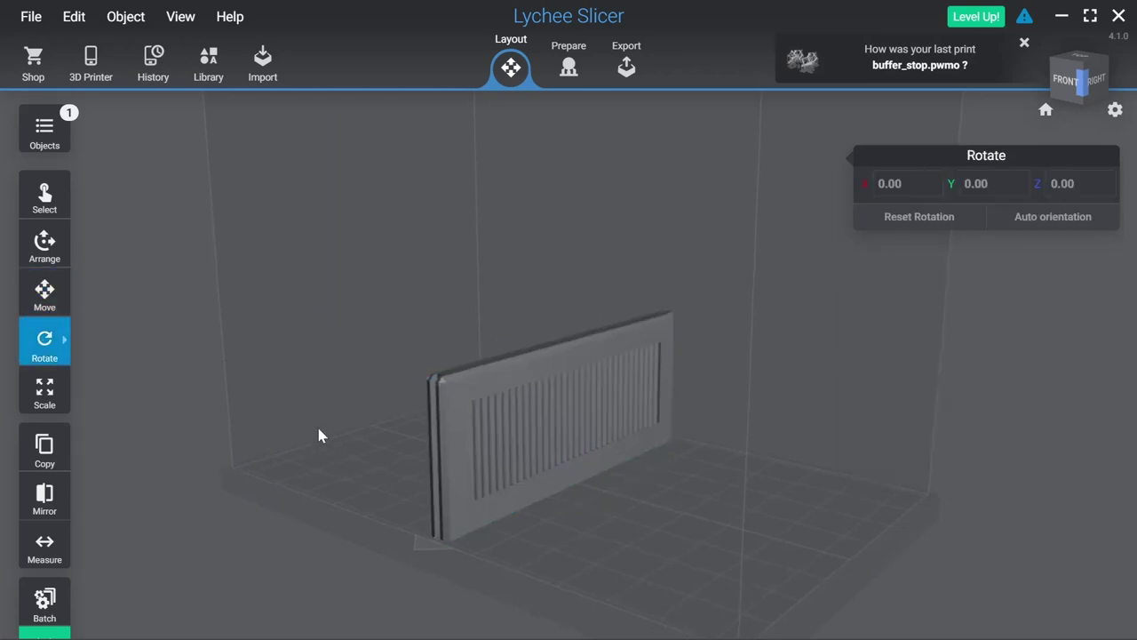
left_click_drag(320, 434, 405, 425)
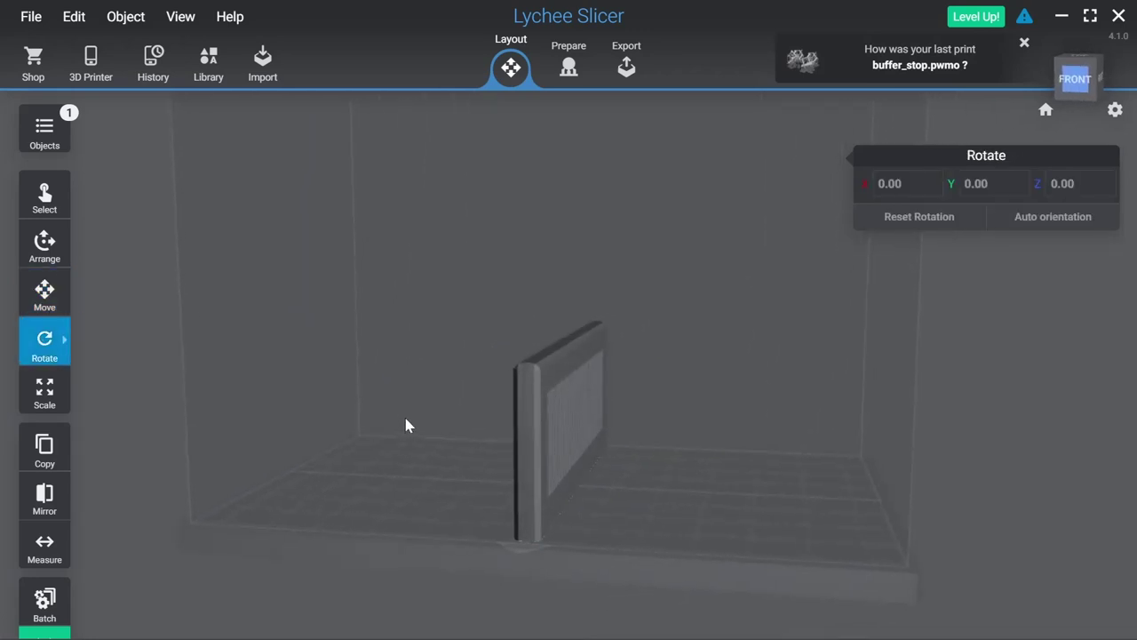
left_click(538, 395)
left_click_drag(497, 349, 433, 439)
Refine the panel's tilt to rotation 64.37 / -45.49 / -11.77, orbiting to check it
mouse_move(433, 439)
right_mouse_down()
mouse_move(332, 432)
mouse_move(326, 503)
right_mouse_up()
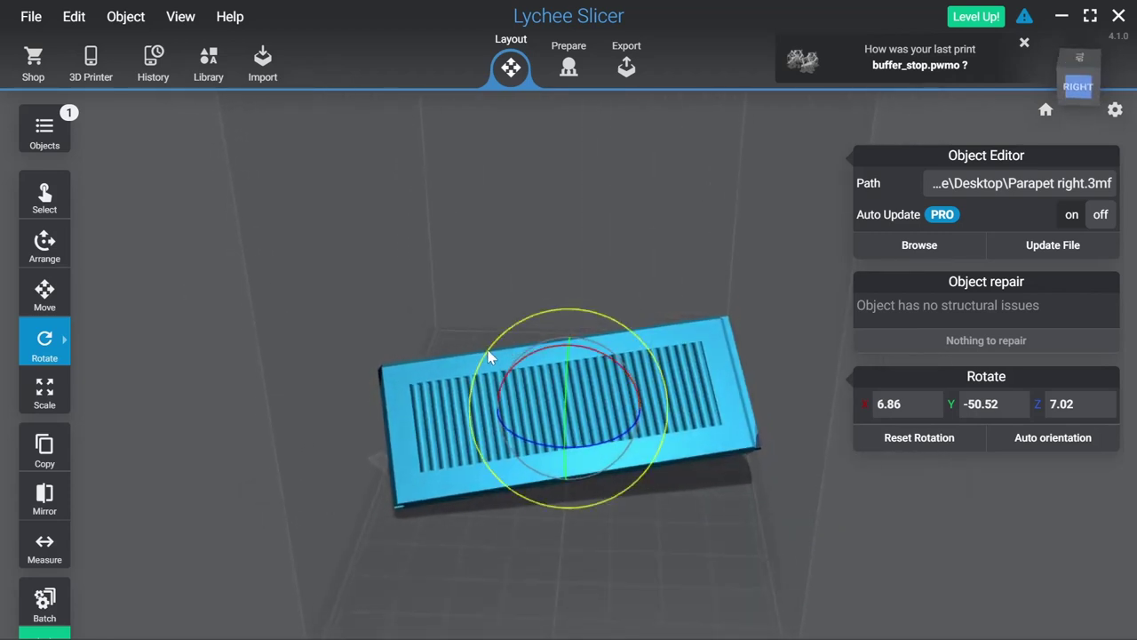
mouse_move(513, 384)
left_mouse_down()
mouse_move(475, 365)
mouse_move(446, 419)
left_mouse_up()
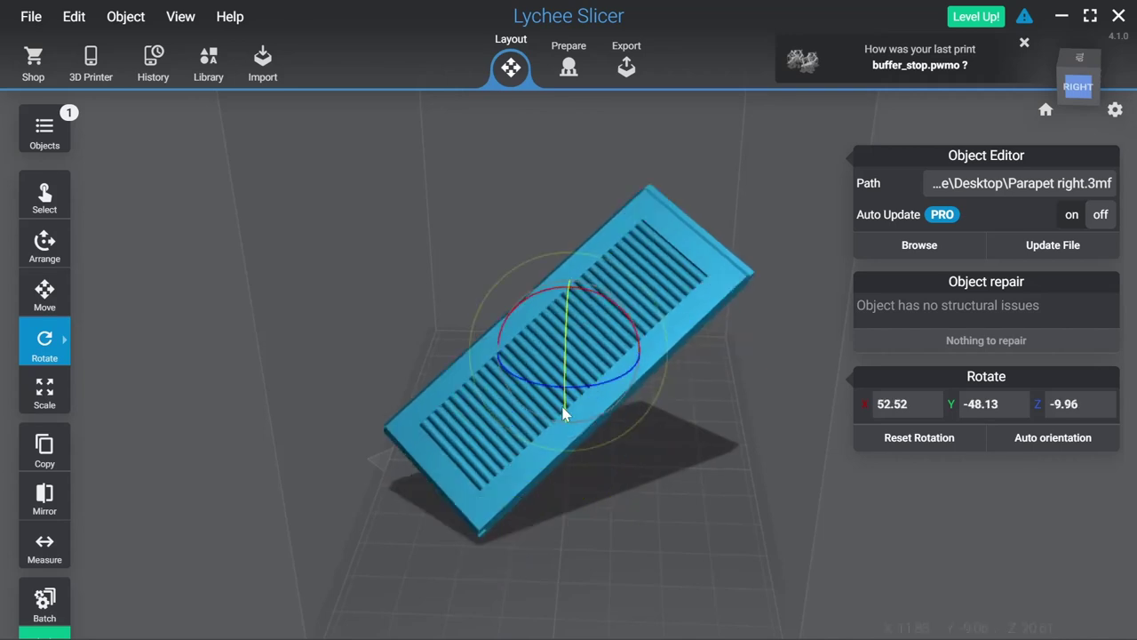
mouse_move(563, 406)
right_mouse_down()
mouse_move(528, 361)
mouse_move(508, 369)
right_mouse_up()
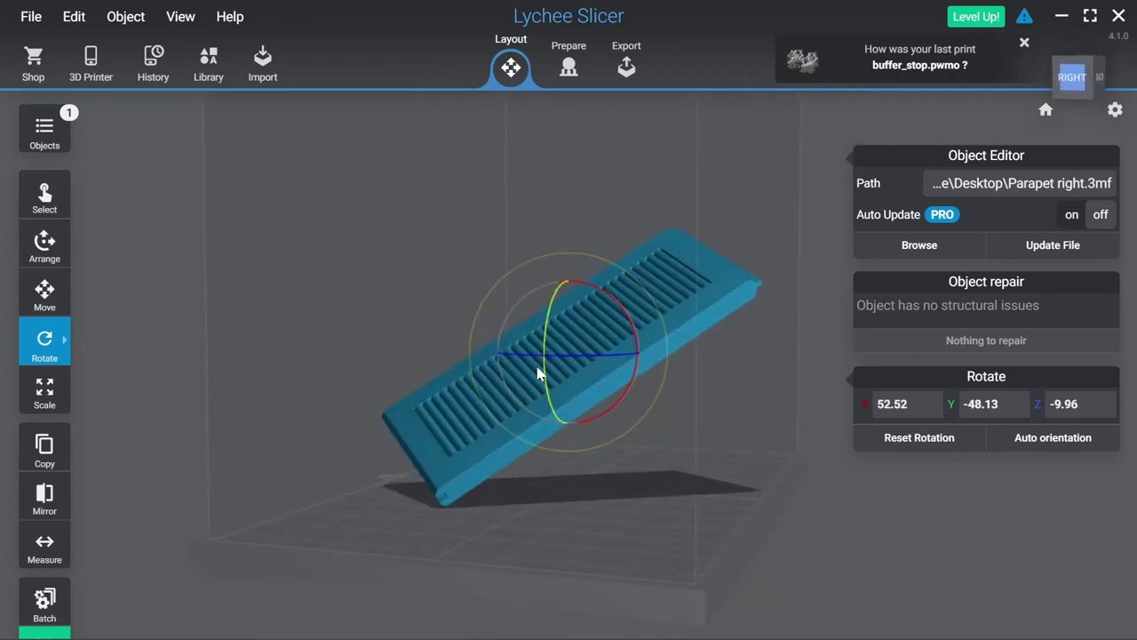
mouse_move(546, 386)
right_mouse_down()
mouse_move(498, 375)
mouse_move(438, 404)
mouse_move(414, 436)
mouse_move(577, 465)
mouse_move(584, 456)
right_mouse_up()
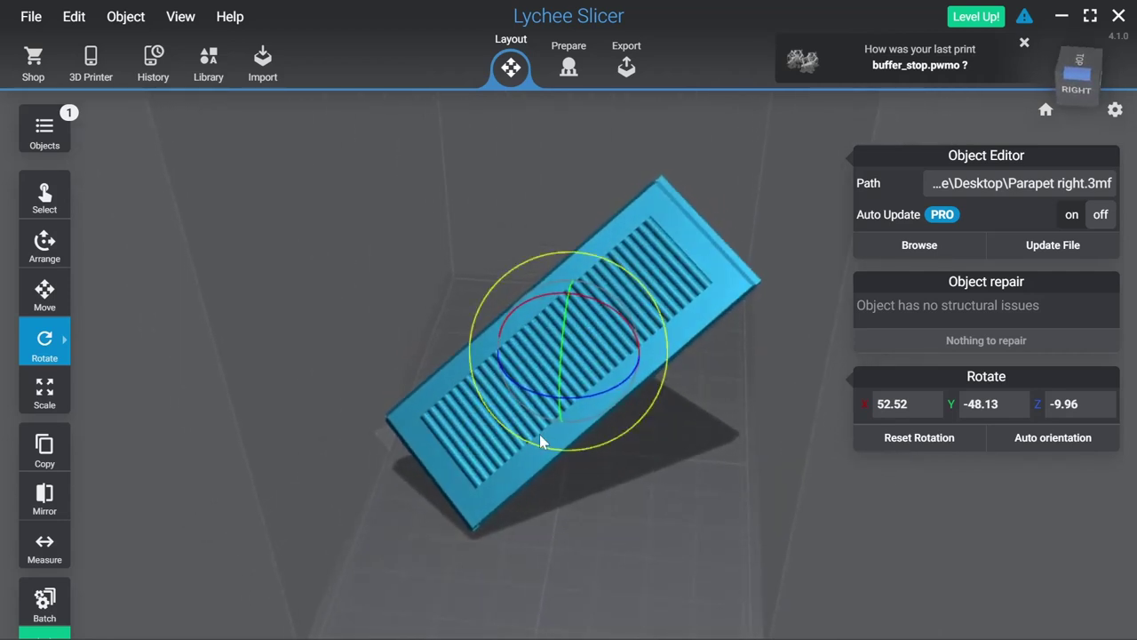
left_click_drag(528, 441, 549, 438)
mouse_move(548, 437)
right_mouse_down()
mouse_move(464, 431)
mouse_move(415, 396)
mouse_move(414, 432)
right_mouse_up()
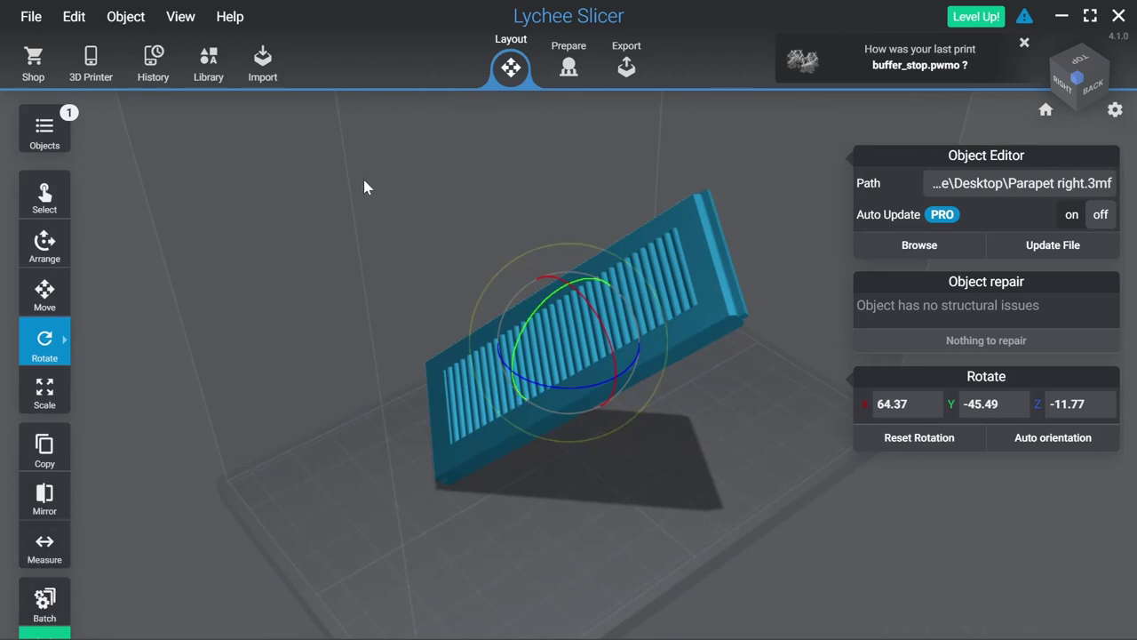
Generate Medium-preset auto supports with bracings for the tilted panel
key("Tab")
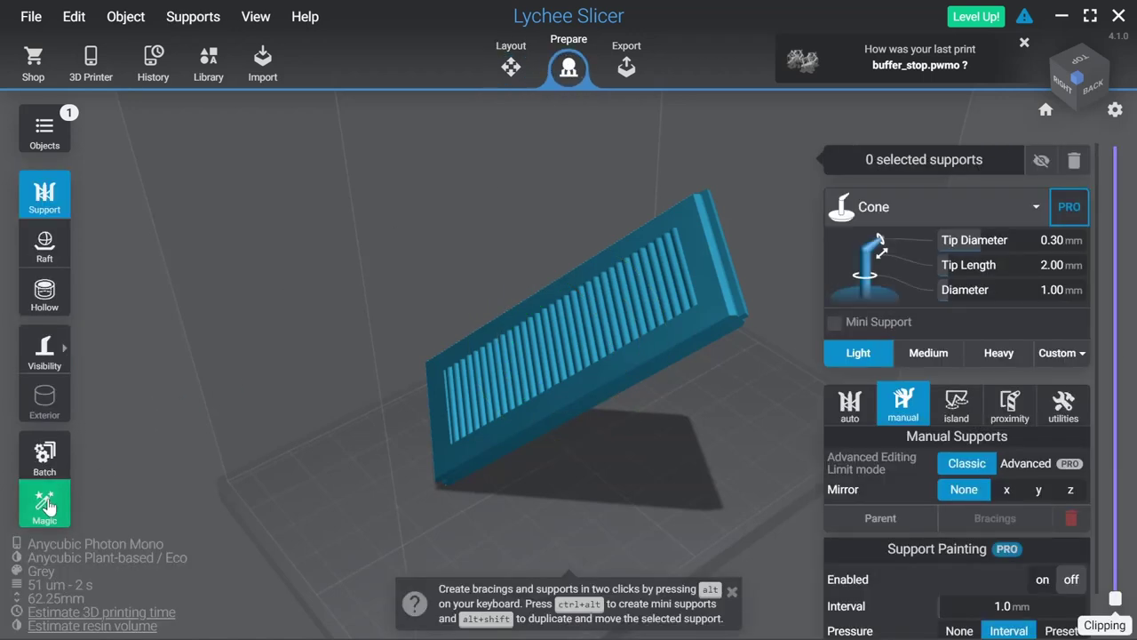
left_click(47, 506)
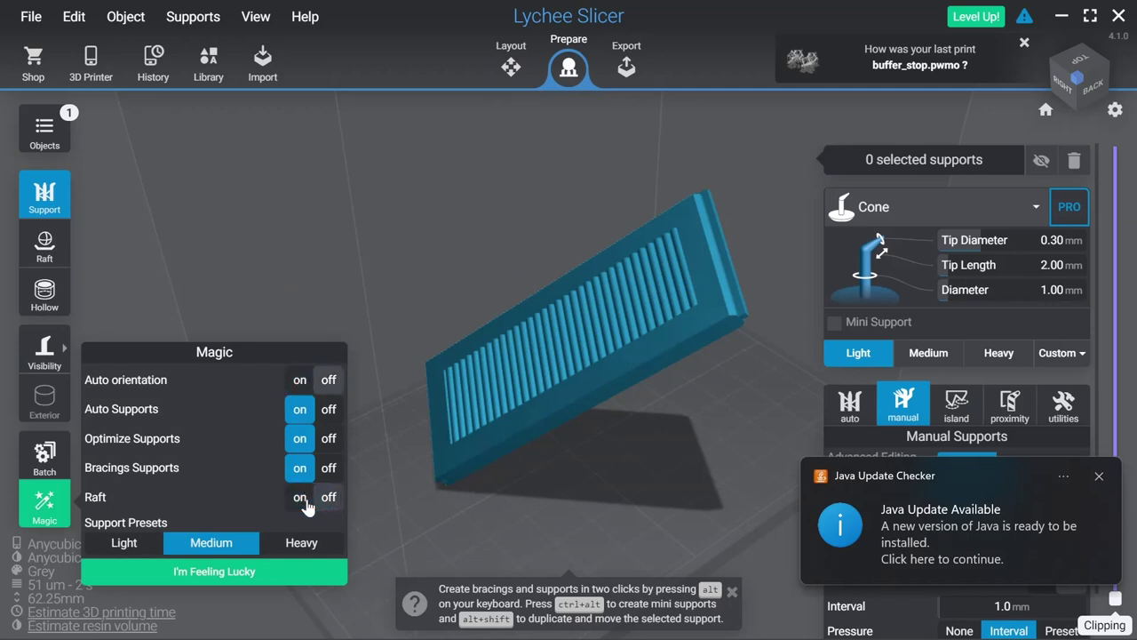
left_click(207, 571)
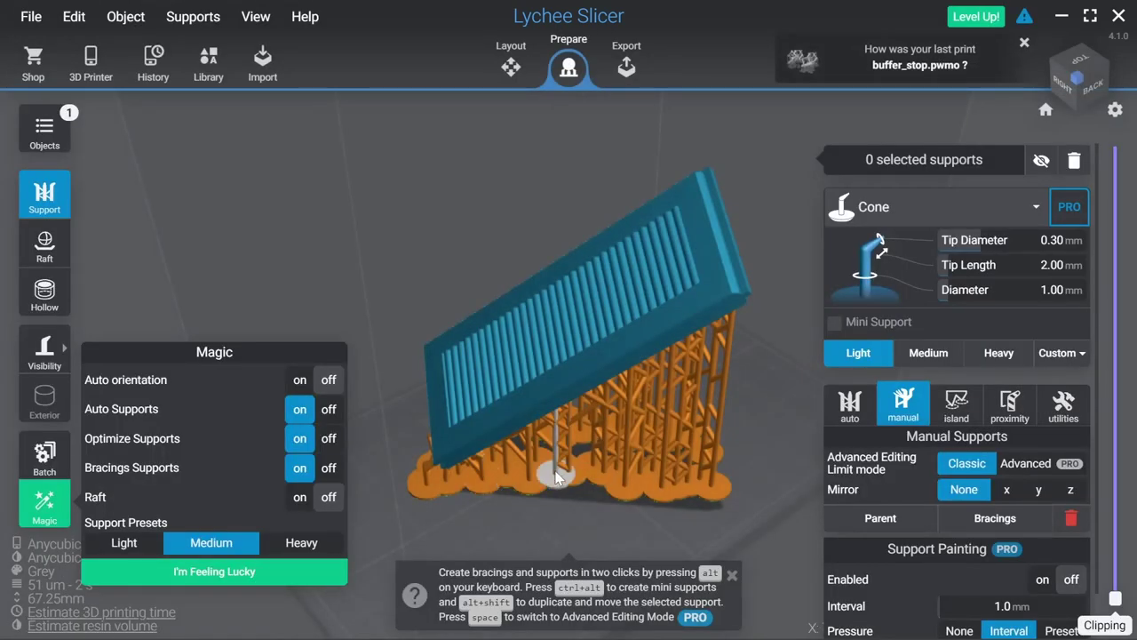
mouse_move(557, 476)
right_mouse_down()
mouse_move(368, 462)
mouse_move(330, 476)
mouse_move(448, 423)
right_mouse_up()
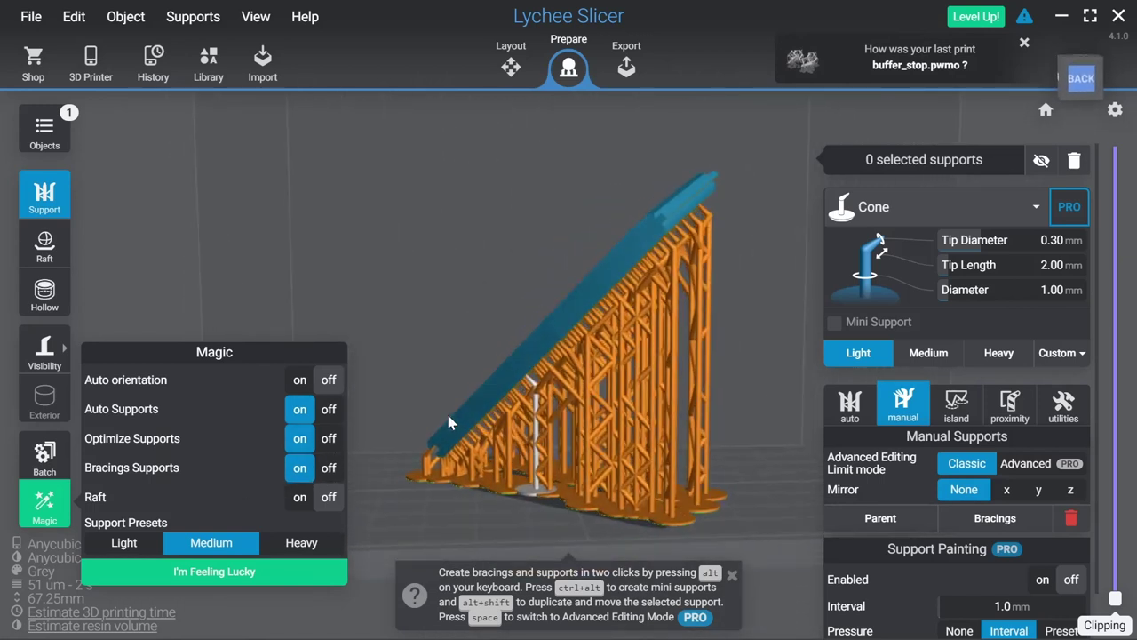
Shift one support under the panel's lower edge slightly right, inspecting supports up close
scroll(448, 423, "up", 5)
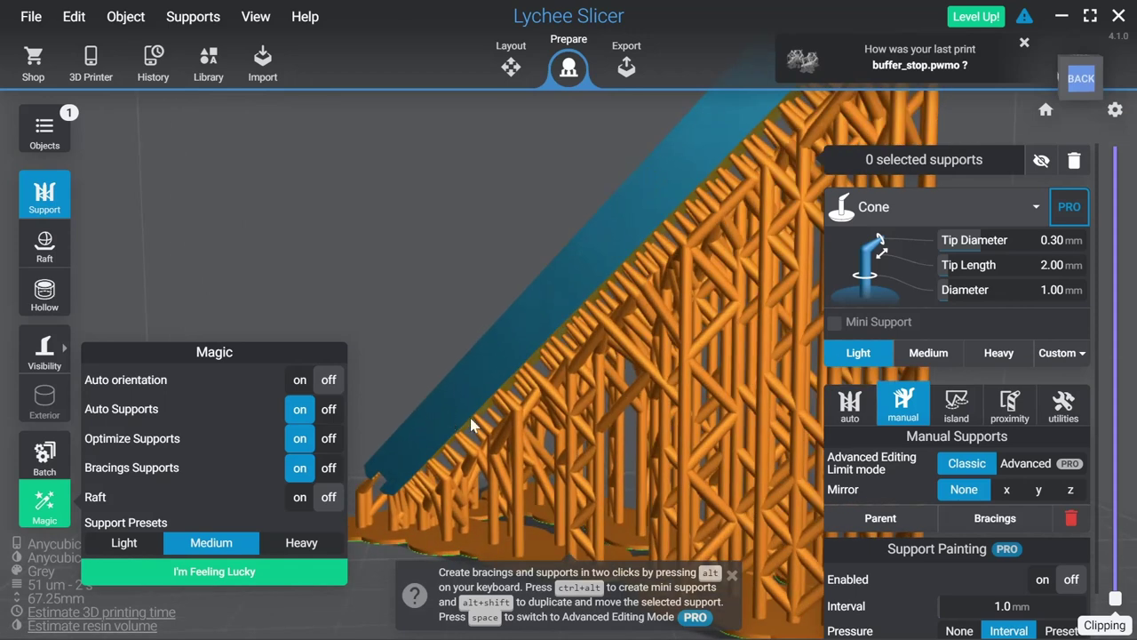
mouse_move(469, 414)
right_mouse_down()
mouse_move(361, 449)
mouse_move(347, 403)
mouse_move(264, 437)
mouse_move(184, 432)
mouse_move(484, 433)
mouse_move(523, 410)
mouse_move(441, 387)
mouse_move(384, 396)
mouse_move(411, 407)
mouse_move(404, 395)
right_mouse_up()
scroll(404, 396, "up", 3)
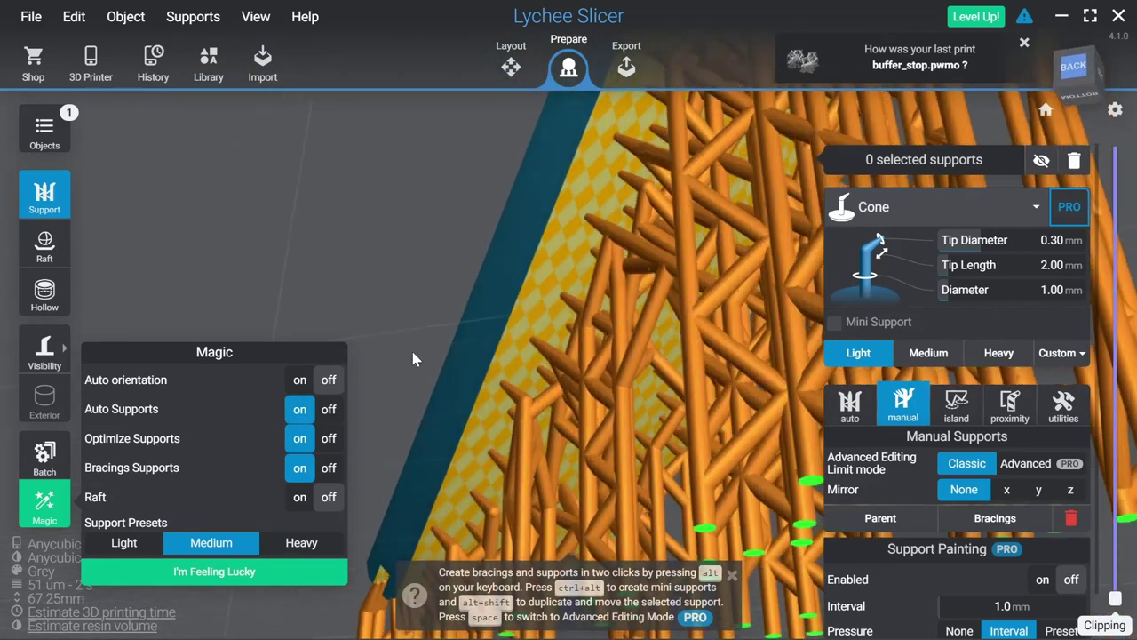
scroll(413, 359, "down", 2)
mouse_move(419, 398)
right_mouse_down()
mouse_move(527, 410)
mouse_move(487, 386)
mouse_move(506, 407)
right_mouse_up()
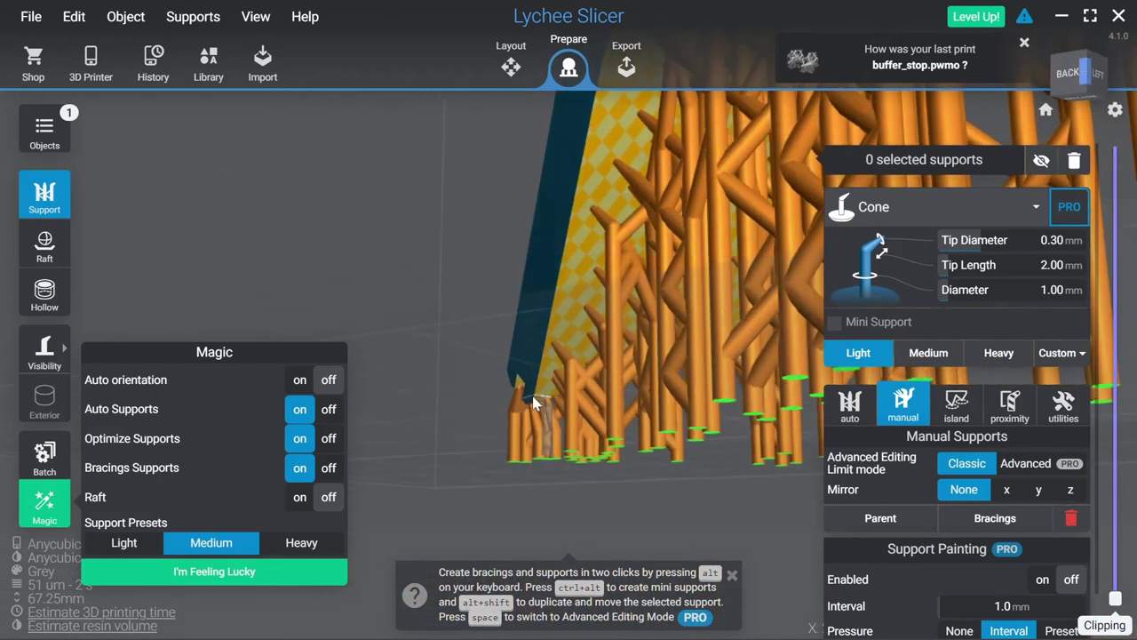
mouse_move(538, 396)
left_mouse_down()
mouse_move(580, 246)
mouse_move(578, 214)
left_mouse_up()
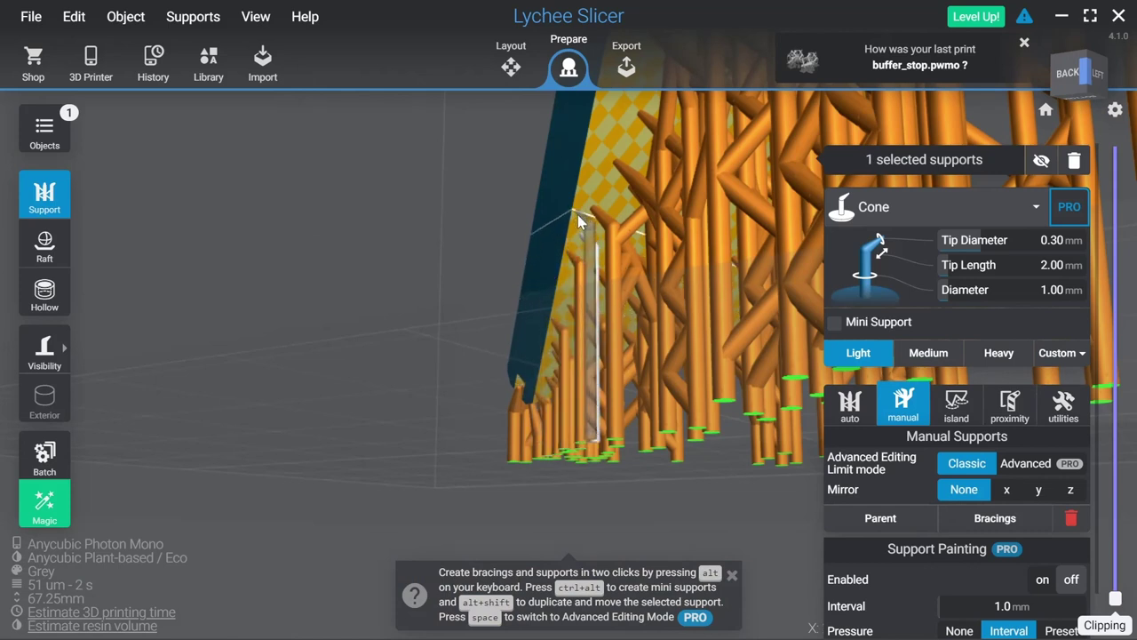
scroll(500, 364, "up", 5)
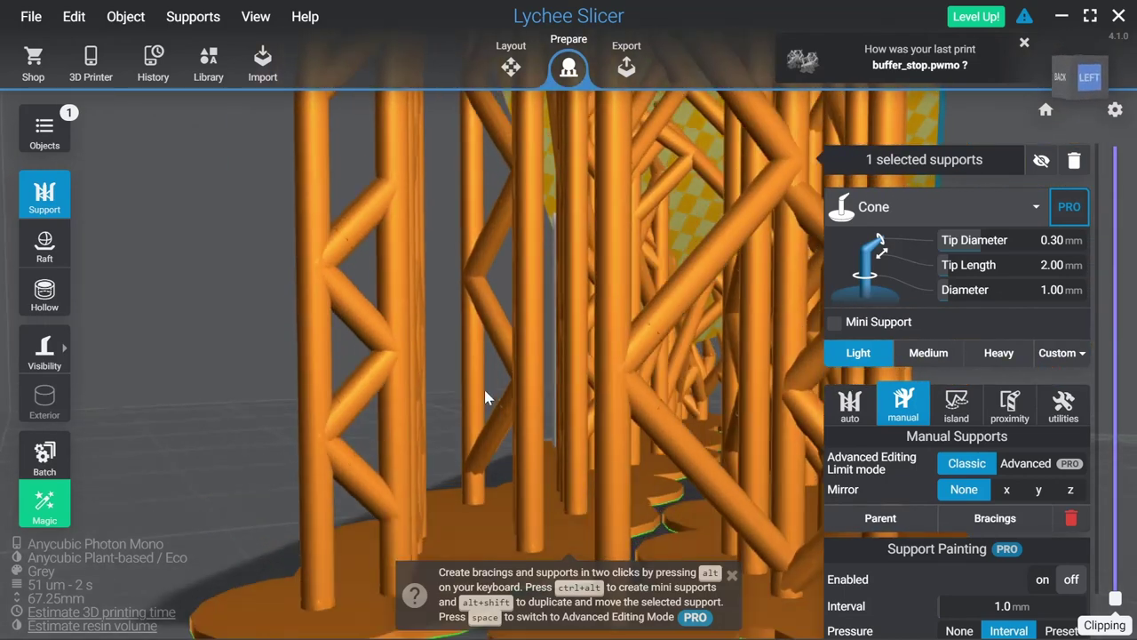
mouse_move(520, 431)
right_mouse_down()
mouse_move(536, 485)
mouse_move(566, 449)
mouse_move(512, 467)
mouse_move(423, 471)
mouse_move(530, 446)
mouse_move(523, 468)
mouse_move(514, 463)
mouse_move(521, 441)
right_mouse_up()
scroll(518, 430, "up", 2)
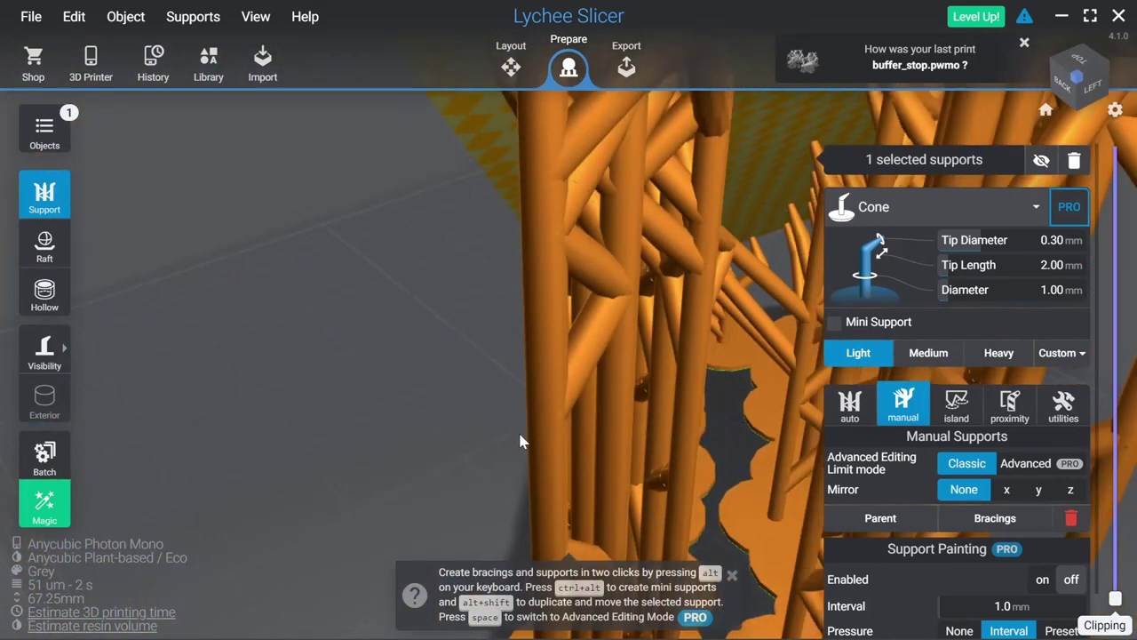
scroll(518, 430, "up", 3)
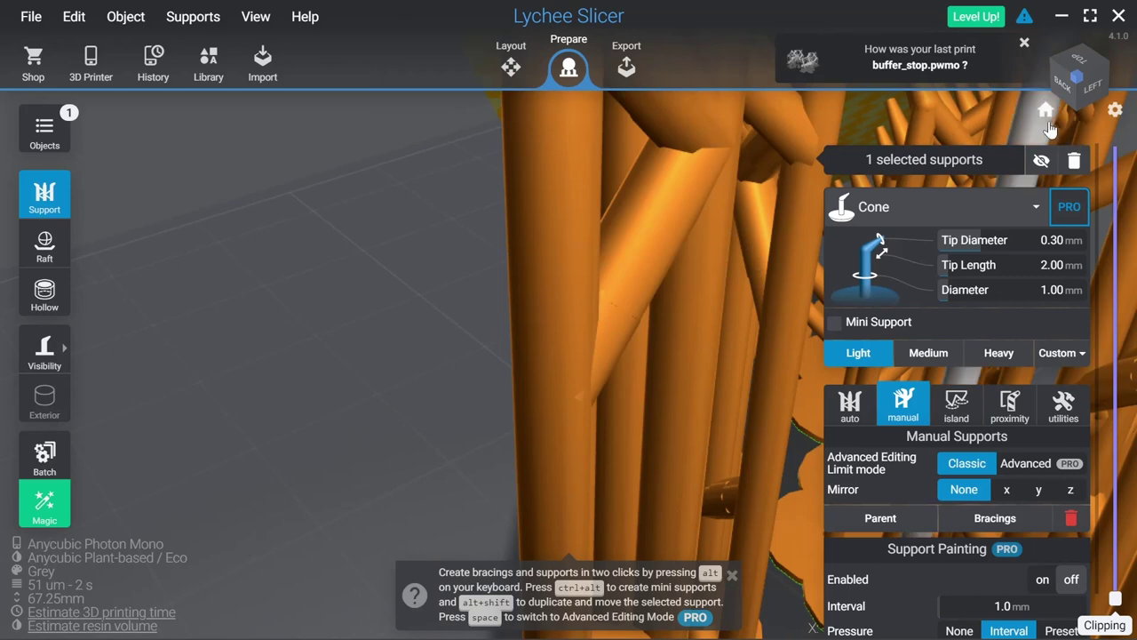
Delete the extra third panel, nudge the left panel, and show the export settings
left_click(1047, 111)
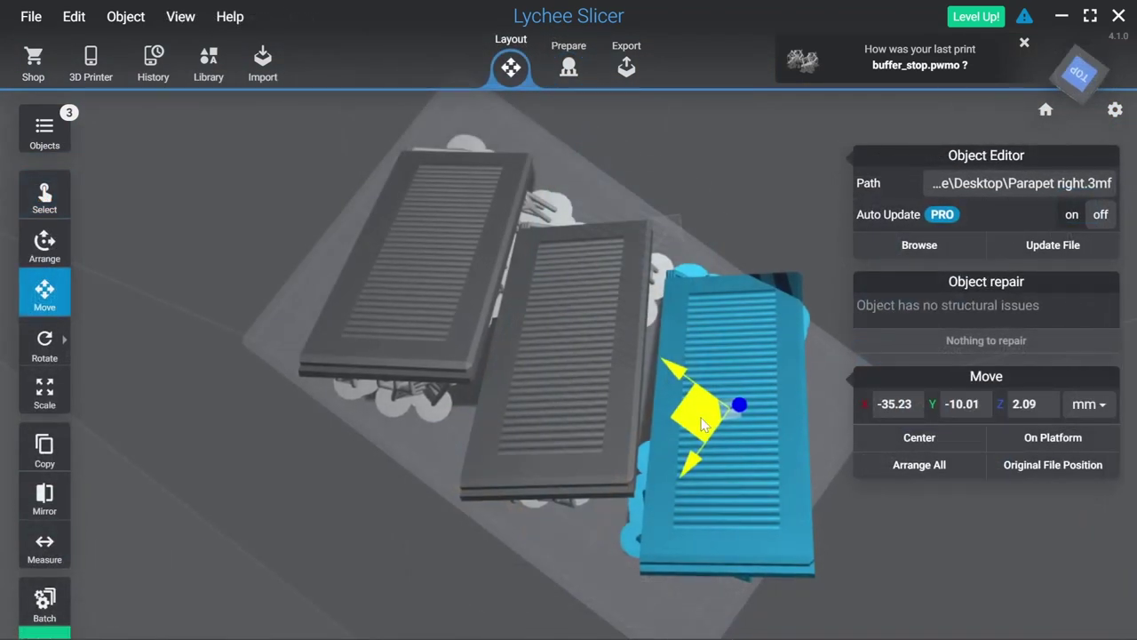
key("Delete")
left_click(620, 439)
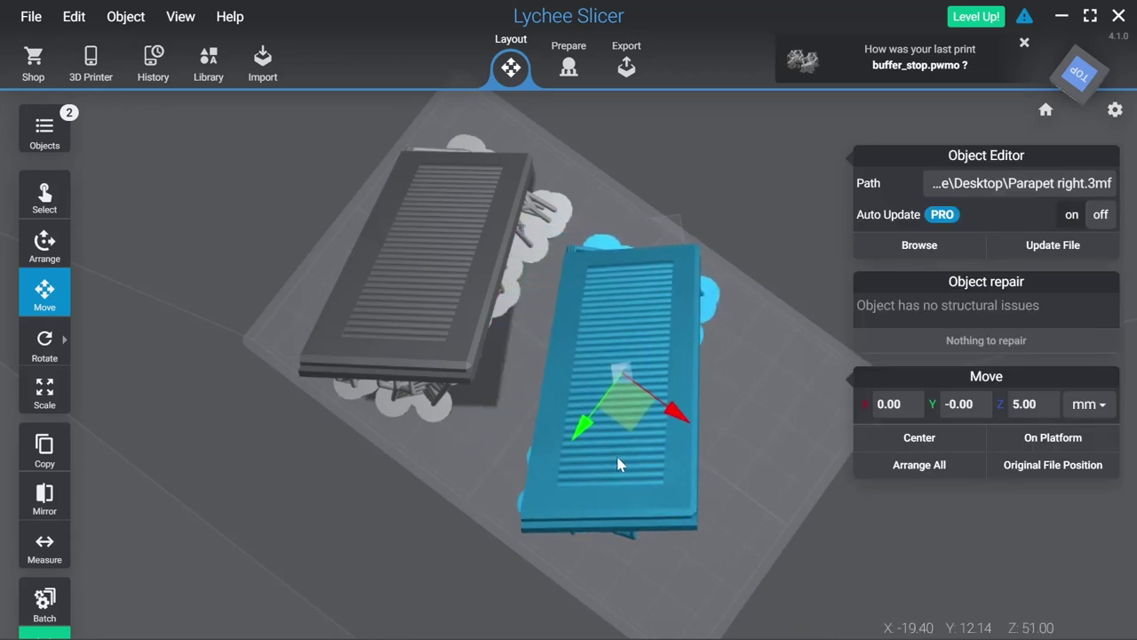
left_click(484, 365)
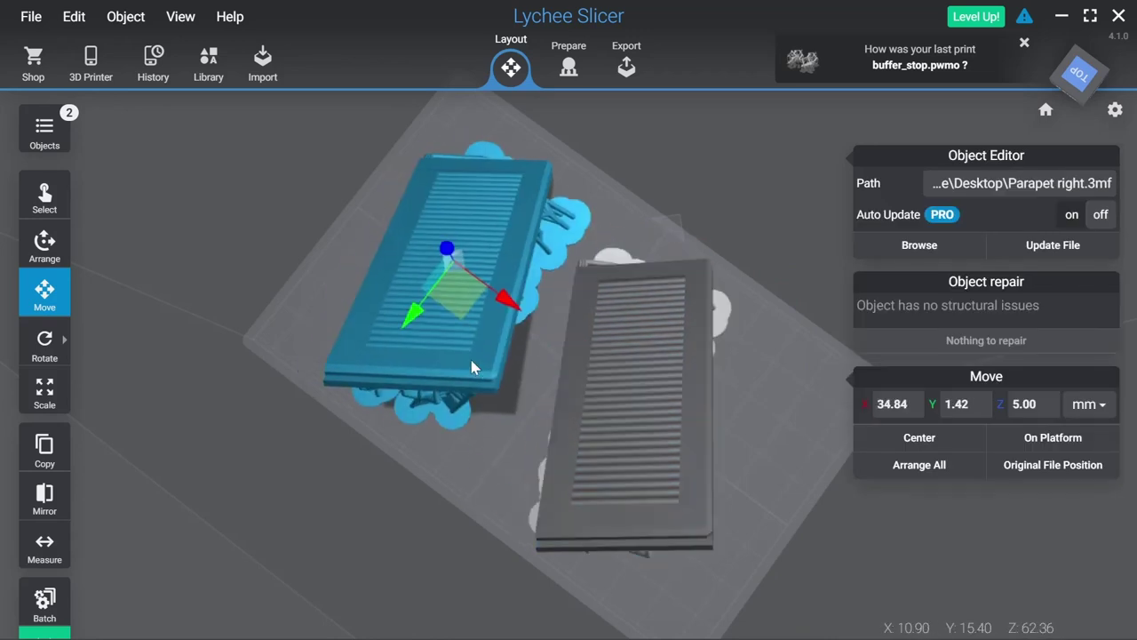
left_click_drag(472, 366, 478, 374)
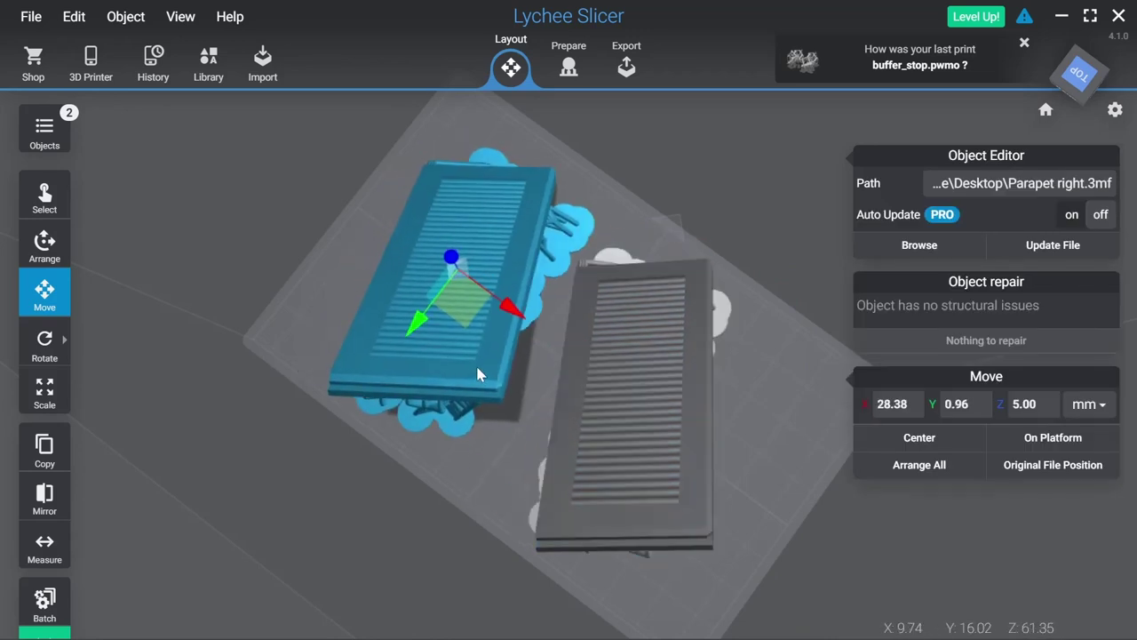
left_click(626, 71)
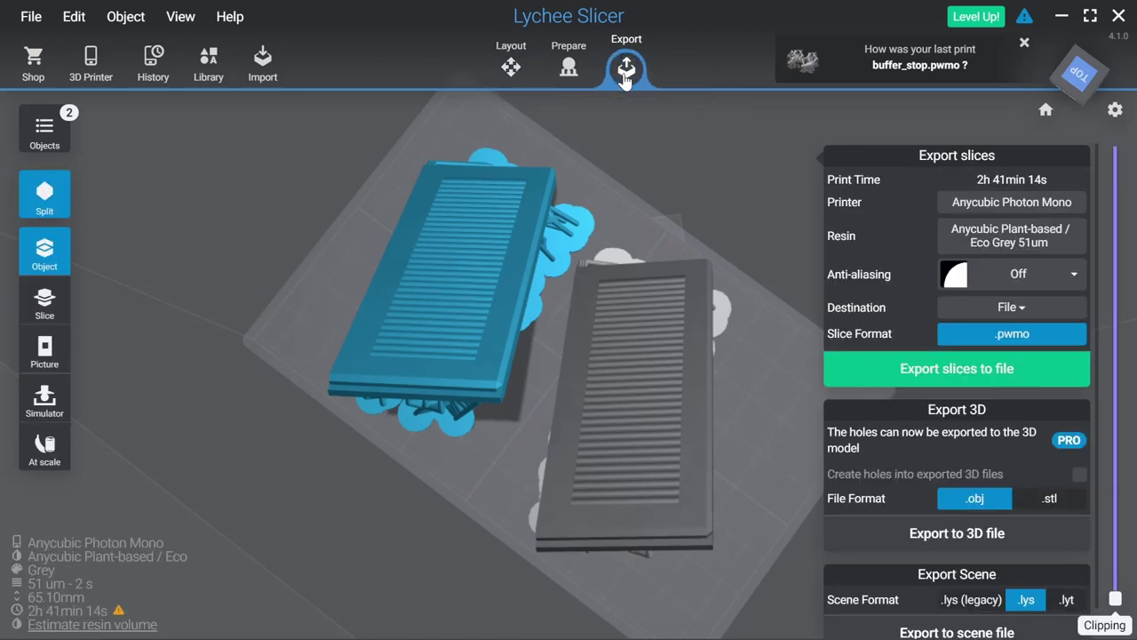
Slice the plate to Parapet right.pwmo (2h 41min 14s, 33.99 ml resin)
left_click(992, 377)
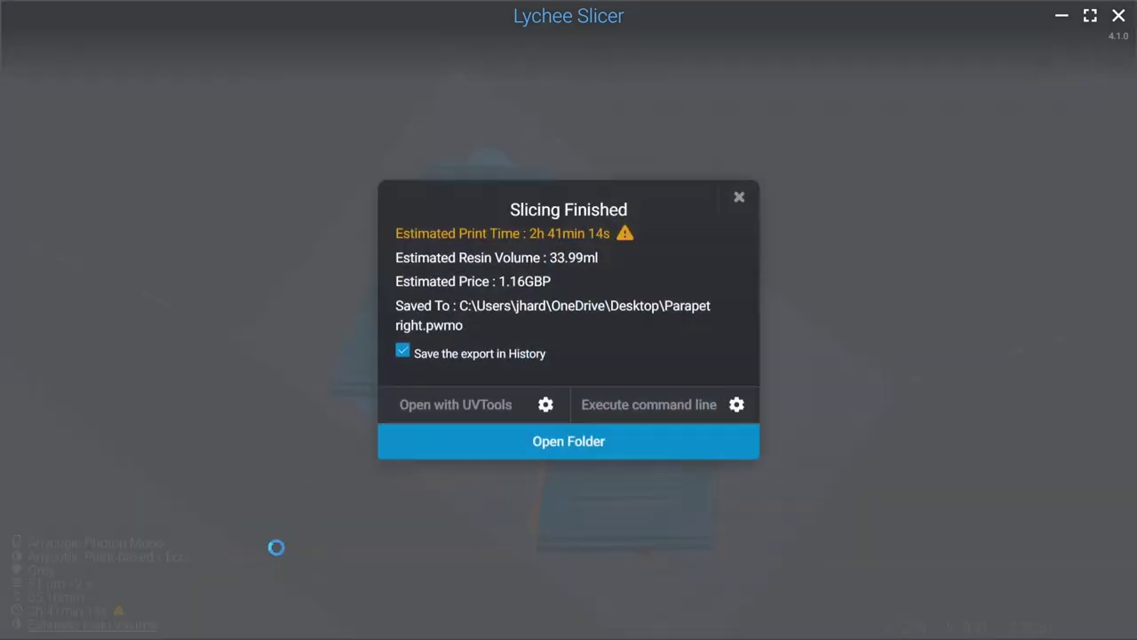
Copy Parapet right.pwmo from the Desktop onto ANYCUBIC (D:), replacing the older file
left_click(507, 457)
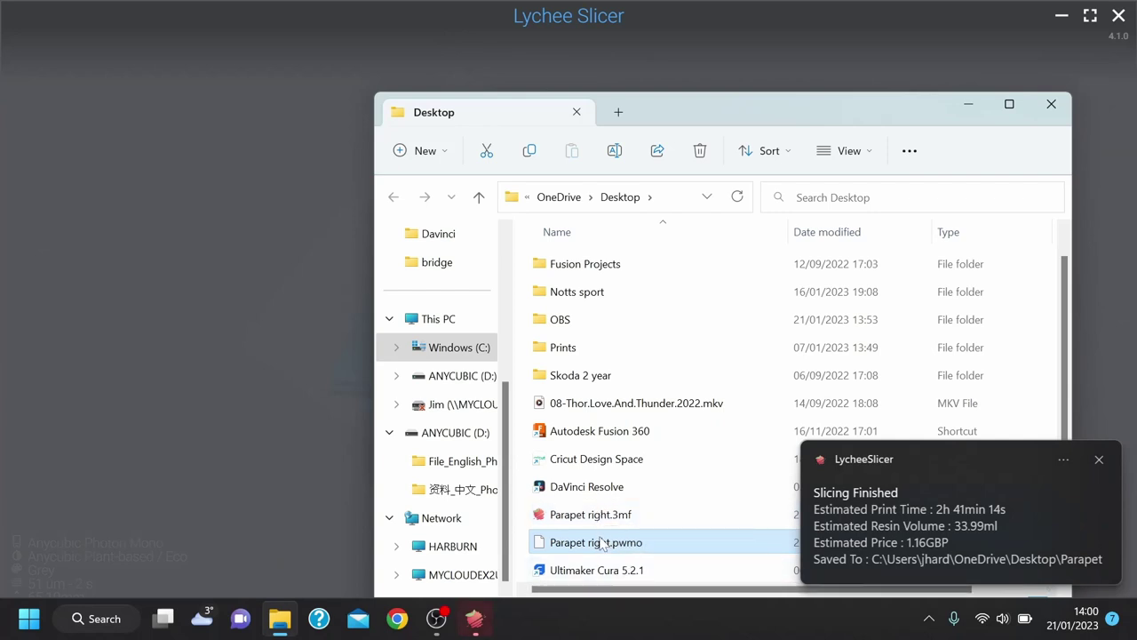
right_click(603, 543)
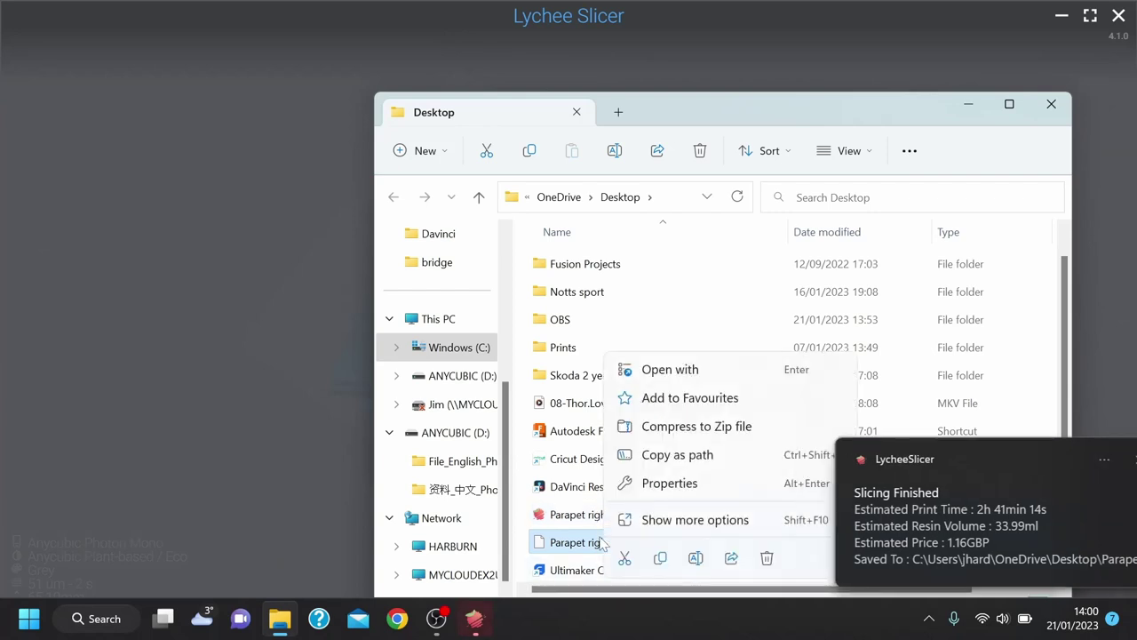
left_click(661, 558)
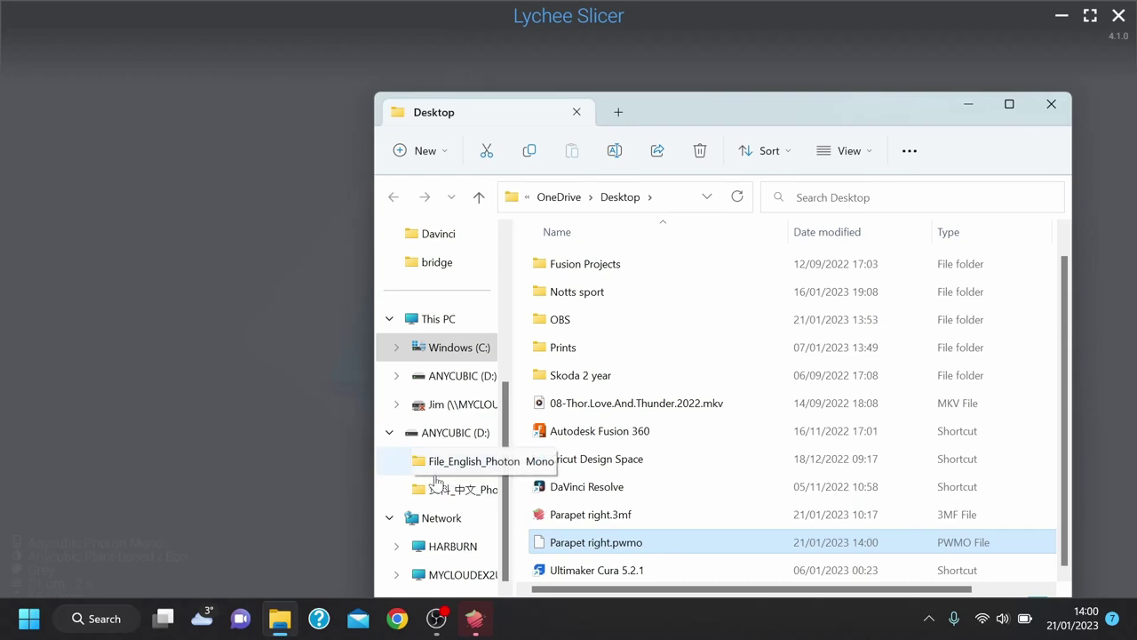
scroll(476, 449, "up", 1)
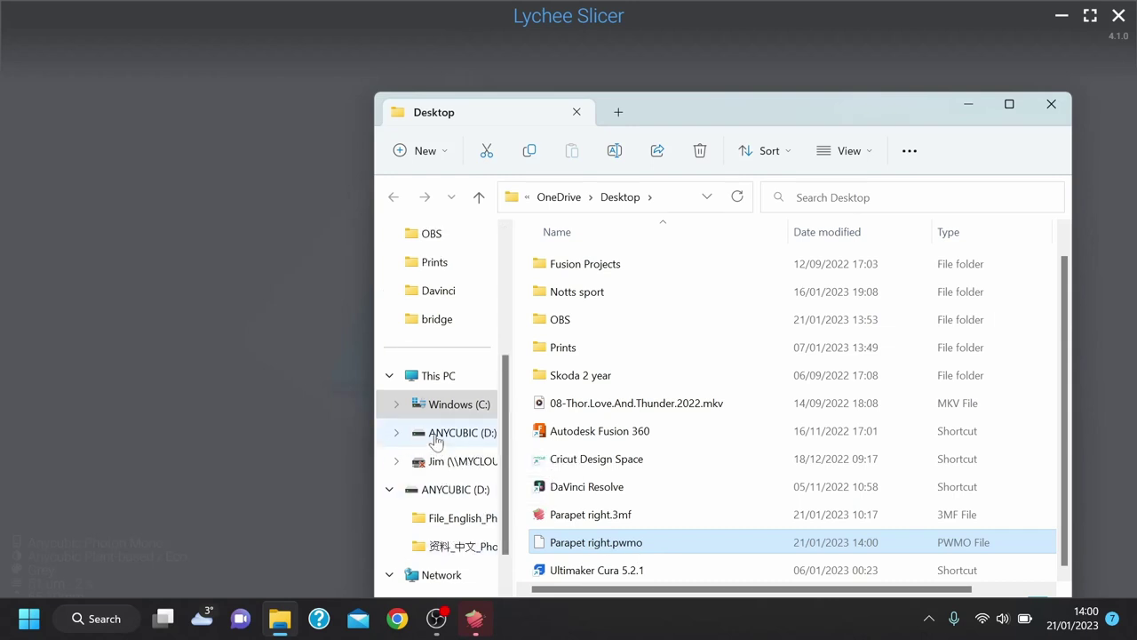
left_click(435, 442)
right_click(586, 460)
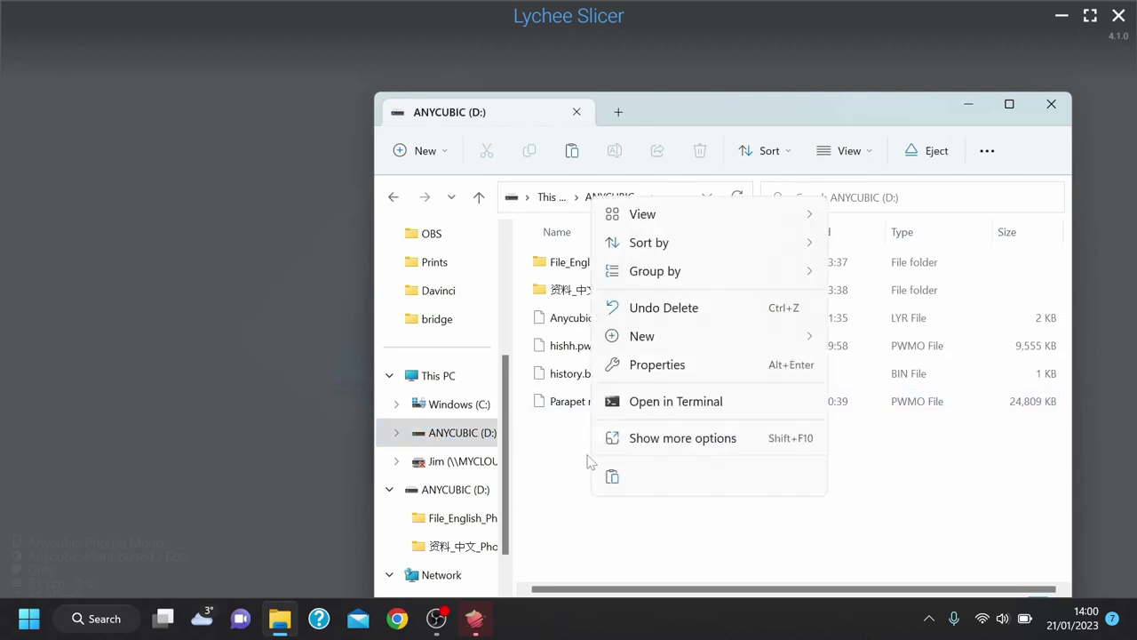
left_click(619, 479)
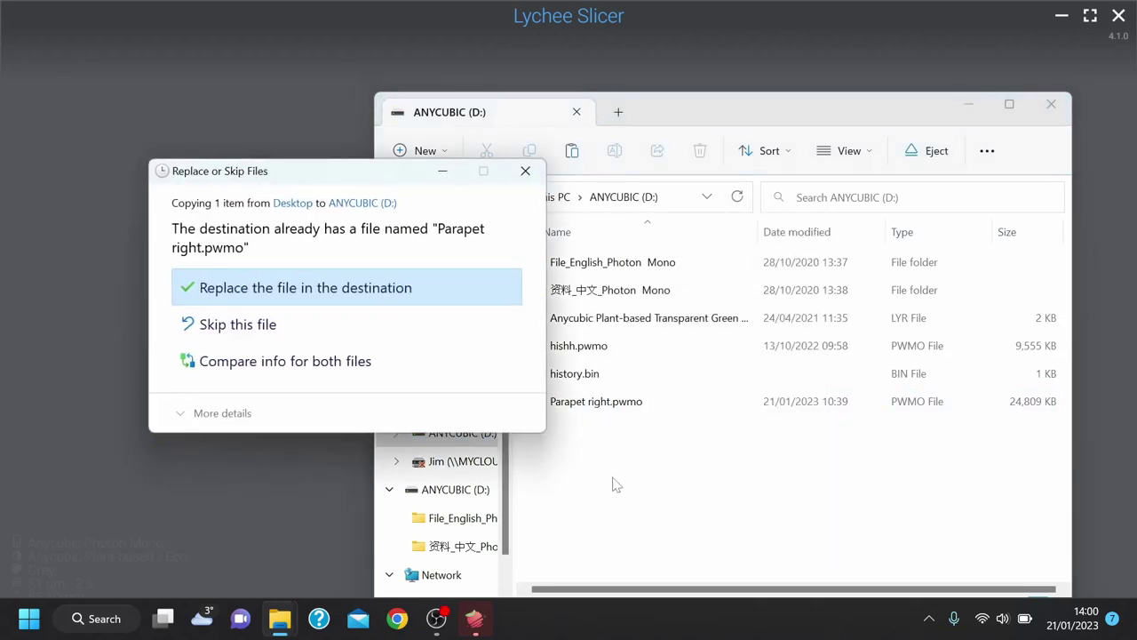
left_click(289, 299)
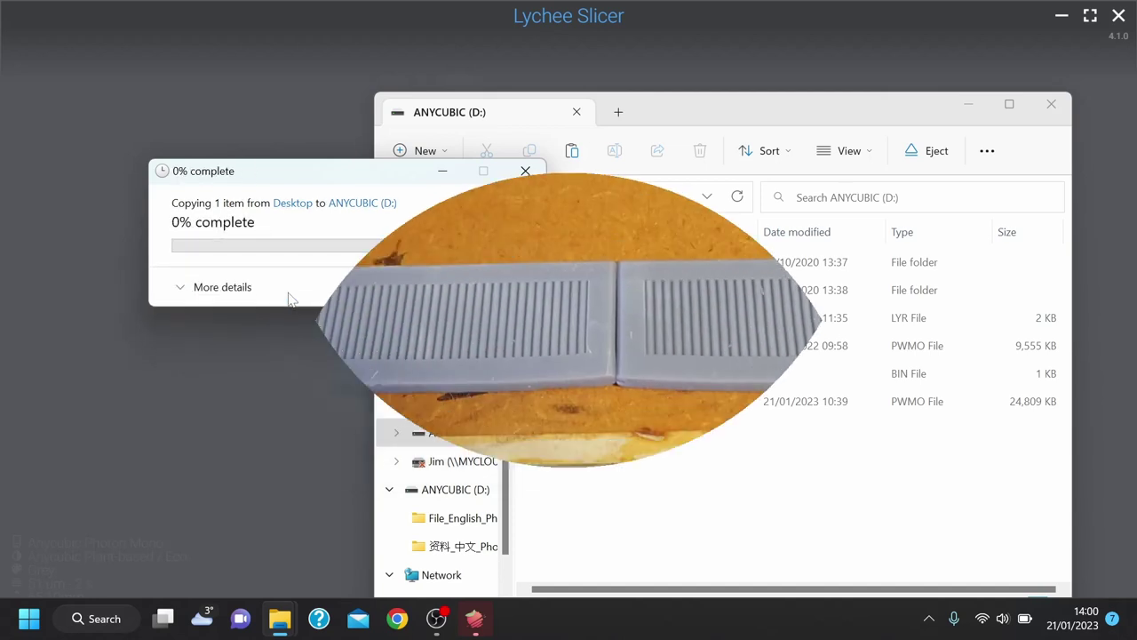